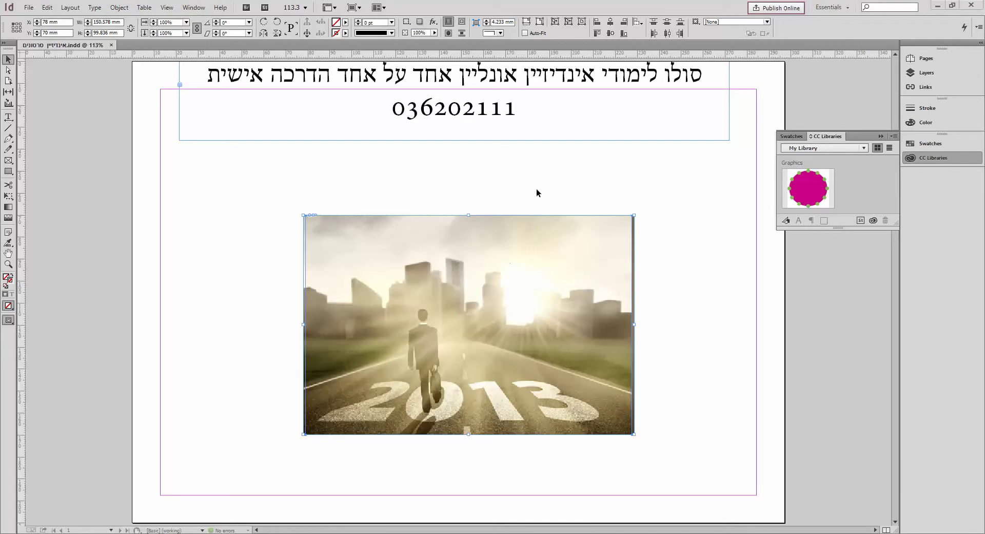
Step: Separate the stacked photos, moving the 2013 road photo left to about X 17 mm, Y 70 mm and the portrait right to about X 132 mm, Y 49 mm
drag(534, 264, 408, 299)
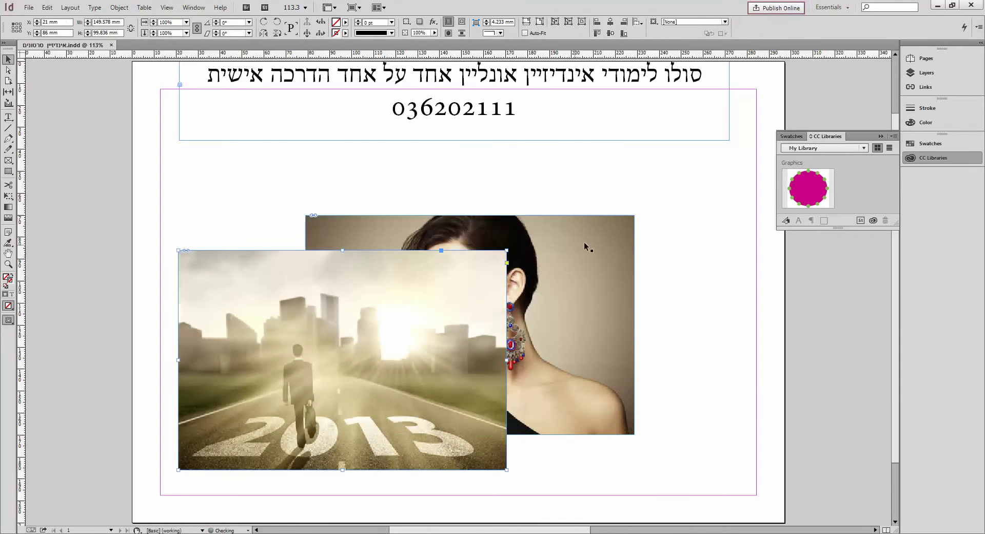
drag(584, 243, 672, 246)
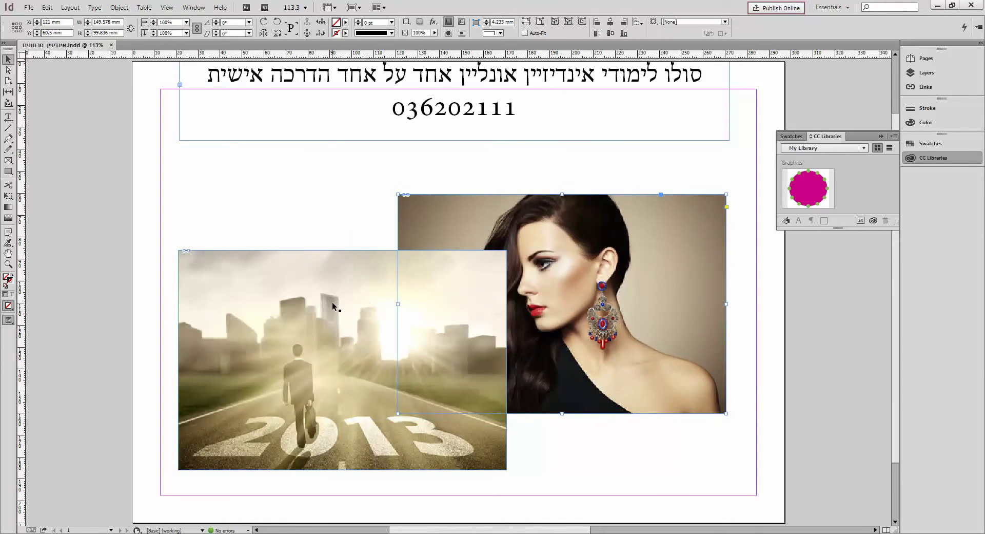
drag(336, 305, 332, 271)
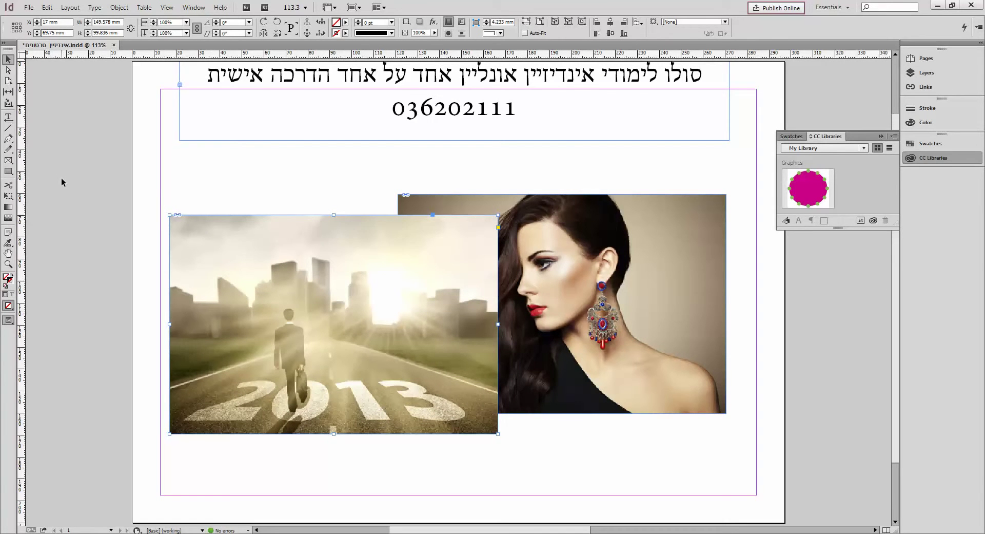
click(544, 196)
drag(485, 264, 511, 240)
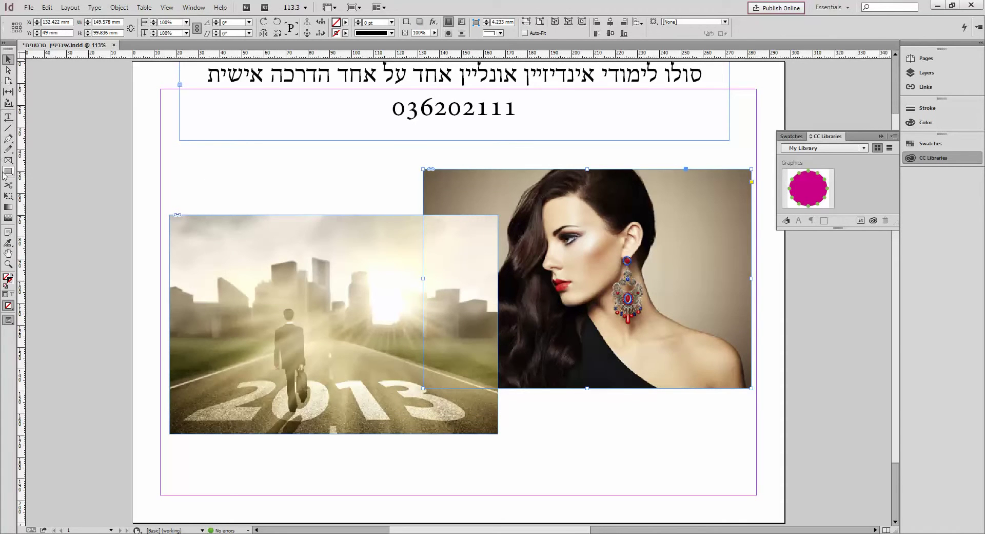
Step: Draw an ellipse about 69 mm wide and 65 mm high around the walking man in the road photo
drag(9, 172, 33, 172)
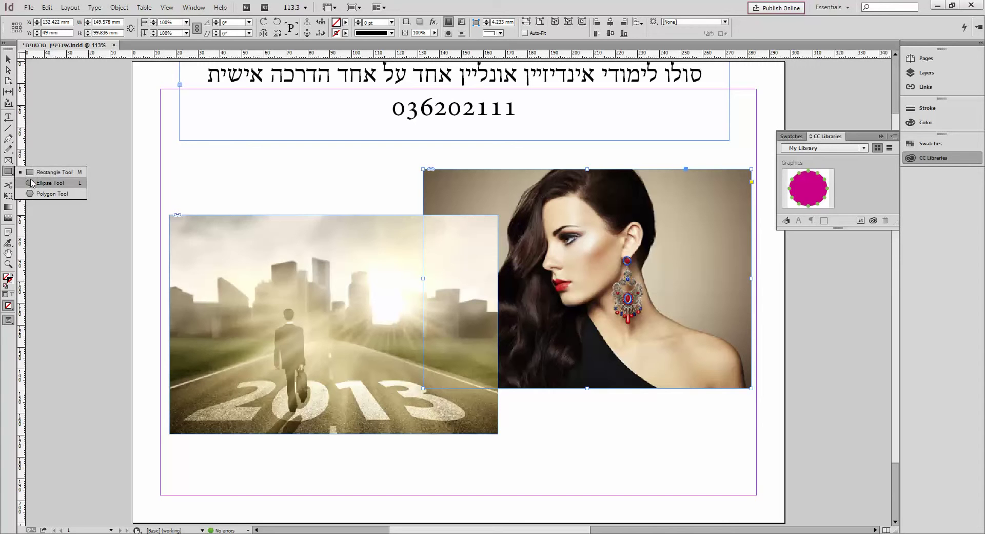
click(47, 183)
drag(213, 269, 364, 411)
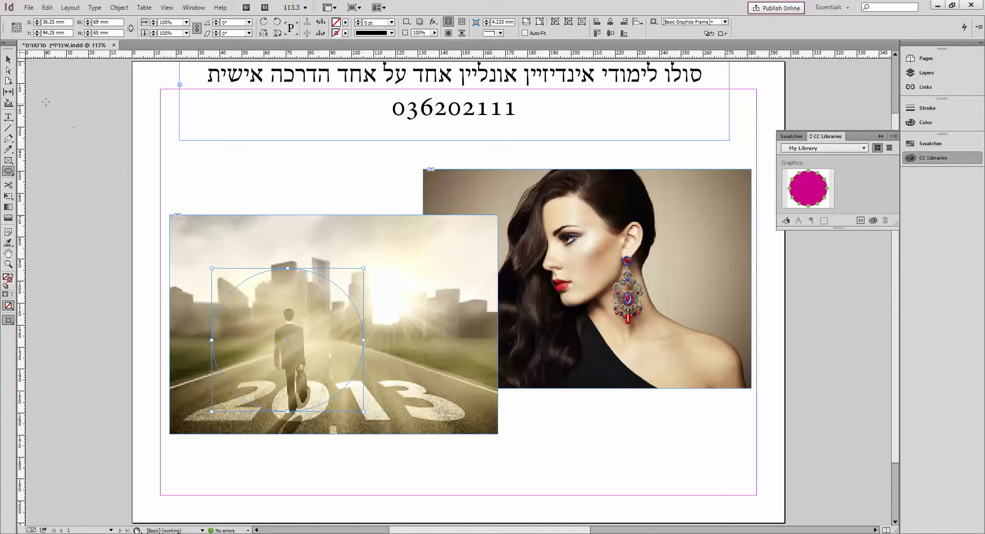
Step: Cut the road photo and paste it into the ellipse
click(8, 60)
click(188, 218)
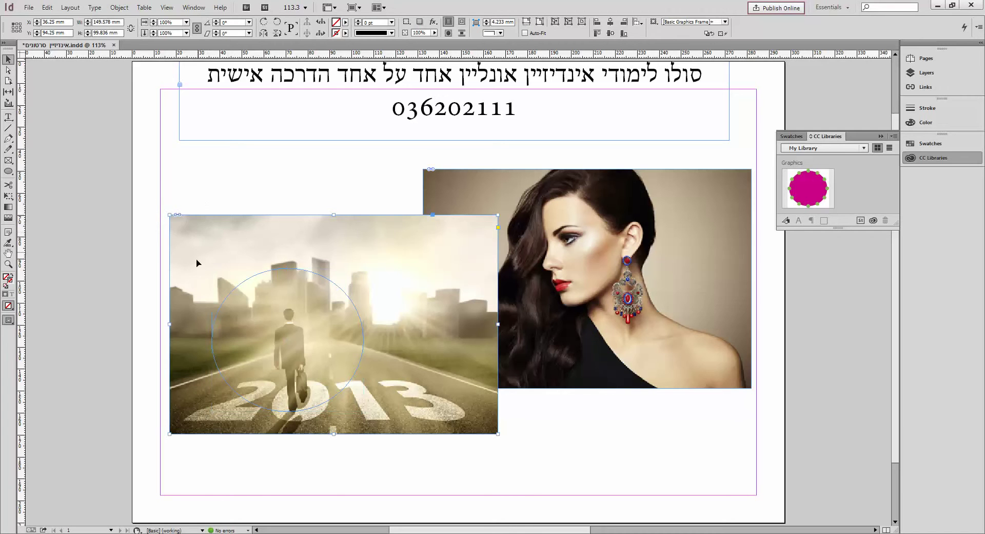
click(46, 8)
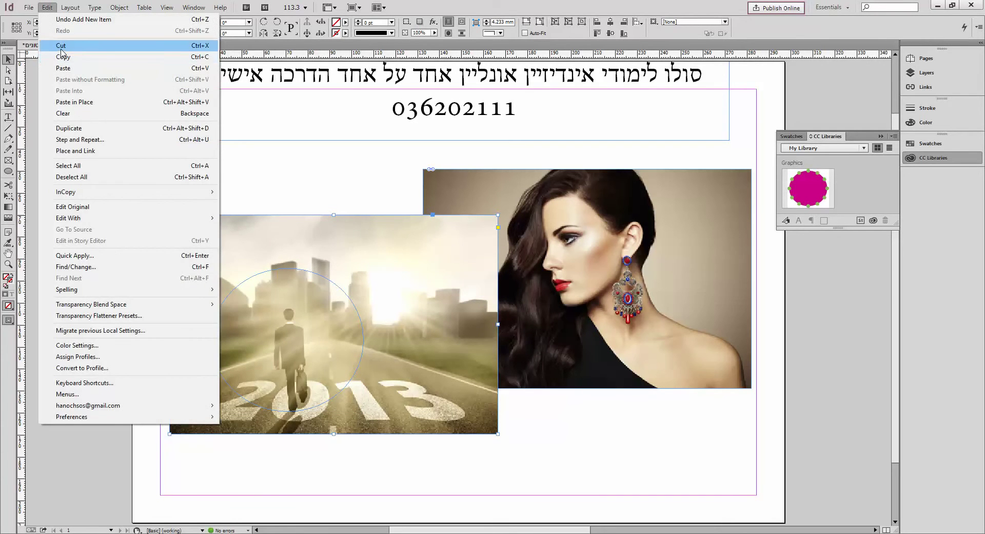
click(61, 45)
drag(230, 241, 280, 283)
click(49, 11)
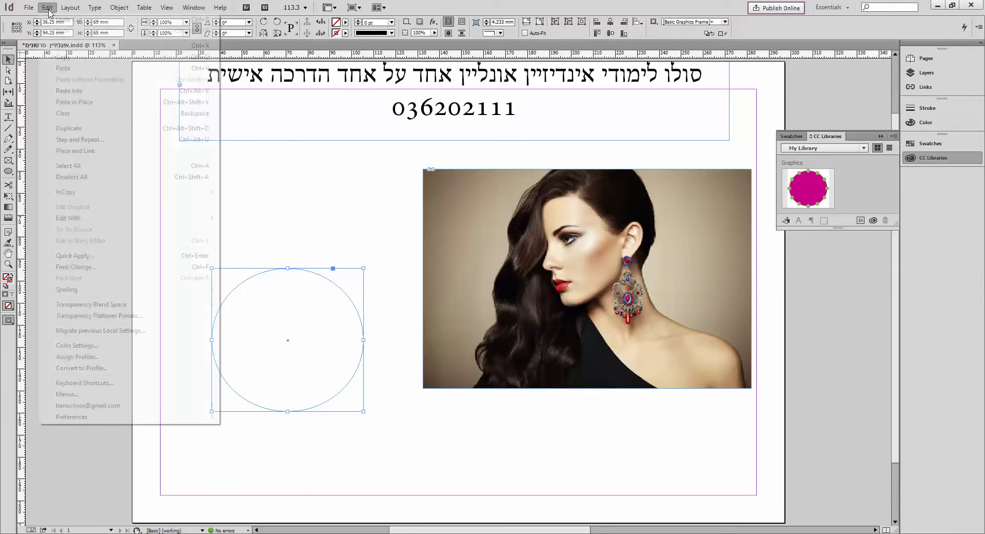
click(77, 91)
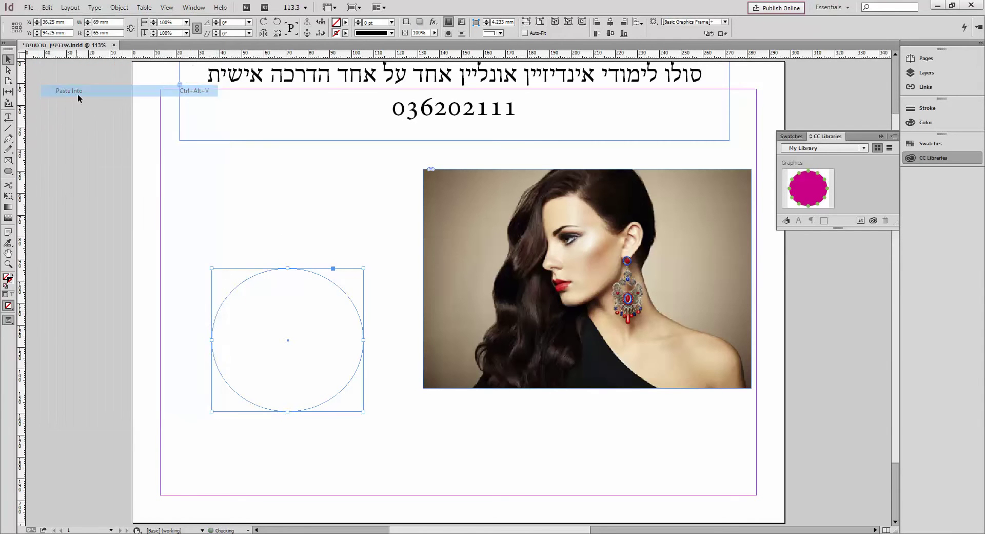
Step: Move the ellipse-shaped picture up and slightly left, and shift the portrait to about X 120 mm, Y 61 mm
drag(221, 238, 273, 225)
drag(547, 261, 519, 286)
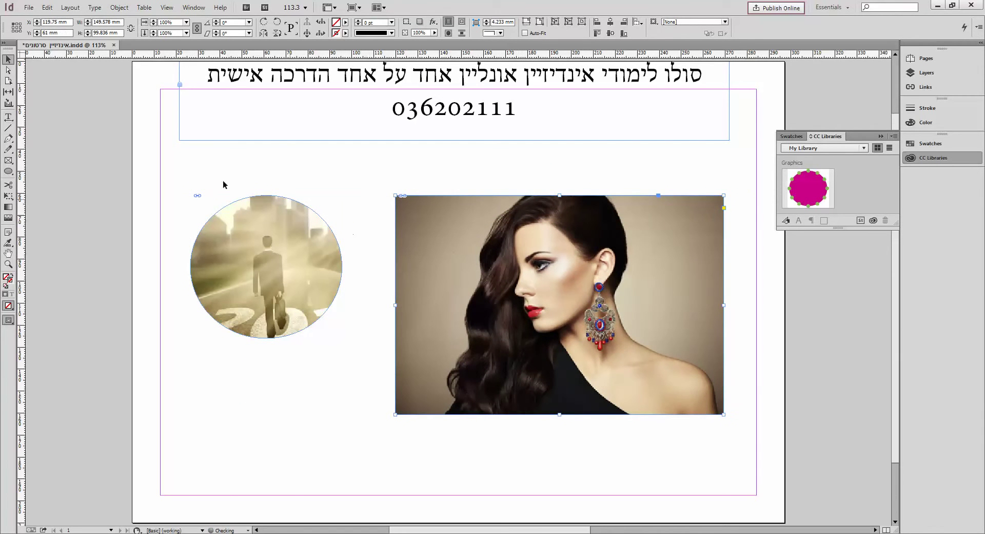
Step: Create a star polygon 65 mm wide and 65 mm high with 10 sides and a 60% star inset
click(9, 173)
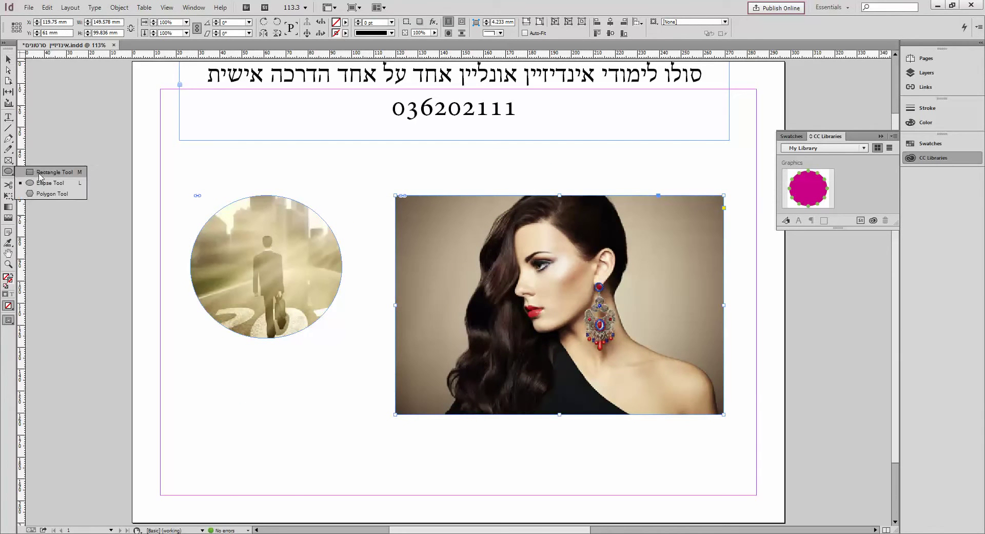
click(51, 194)
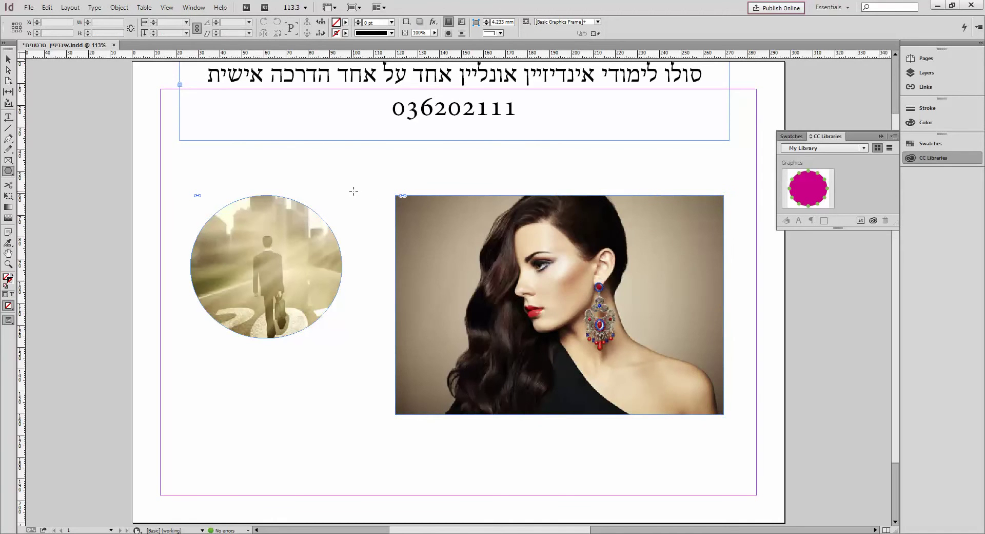
click(369, 212)
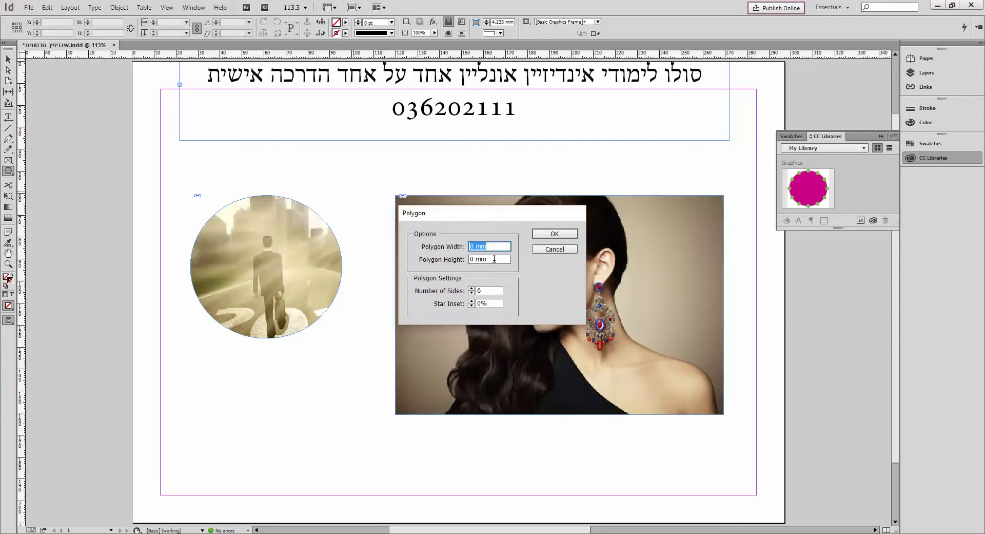
text(65)
key(Tab)
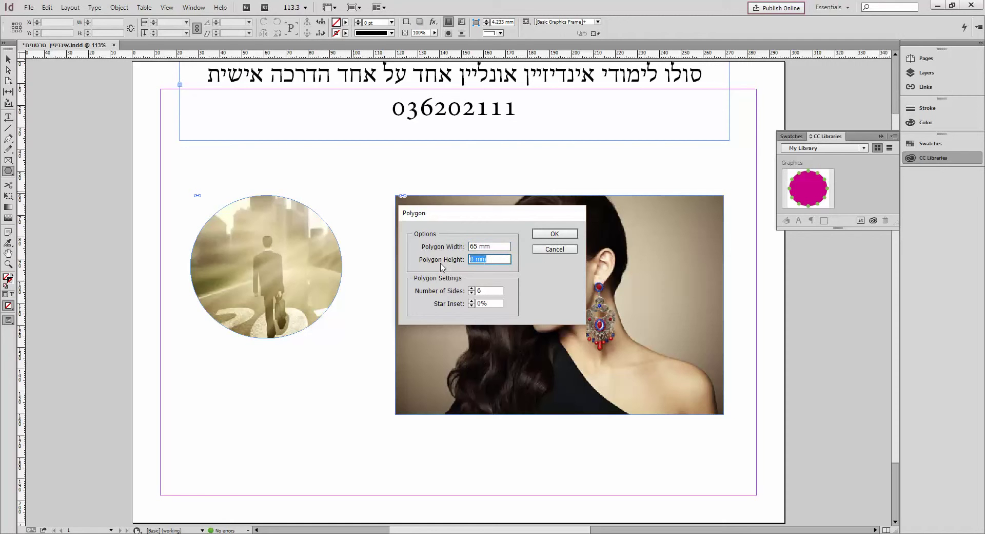
text(65)
key(Tab)
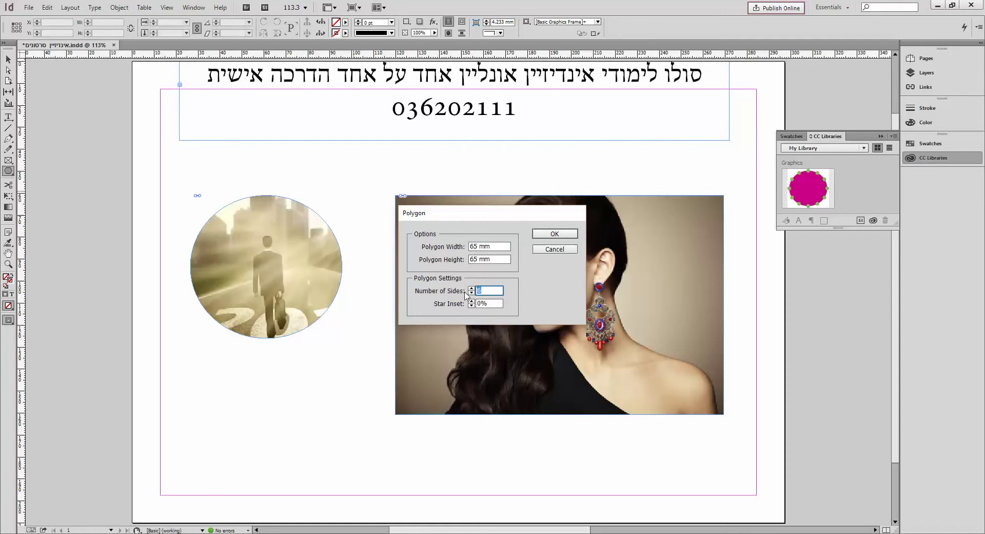
text(10)
key(Tab)
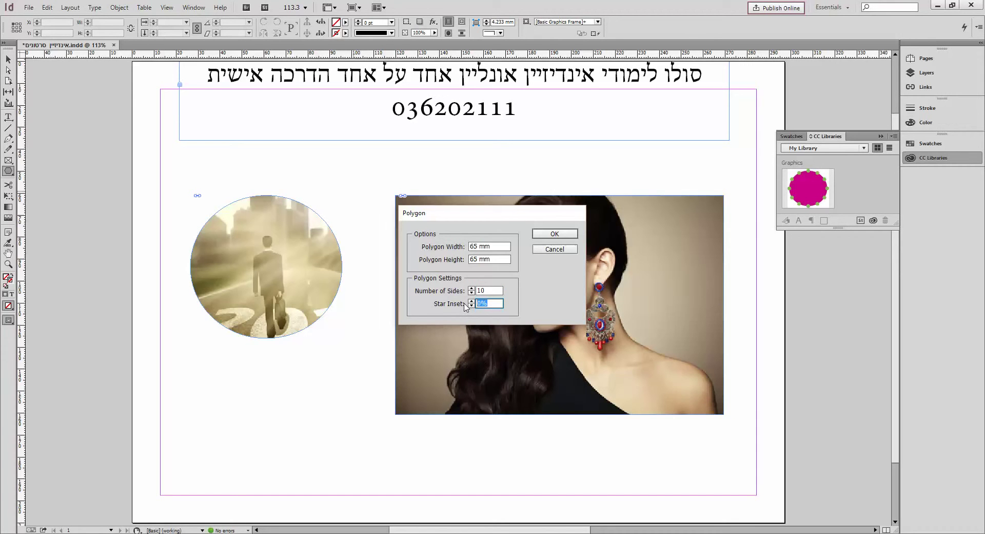
text(60)
key(Return)
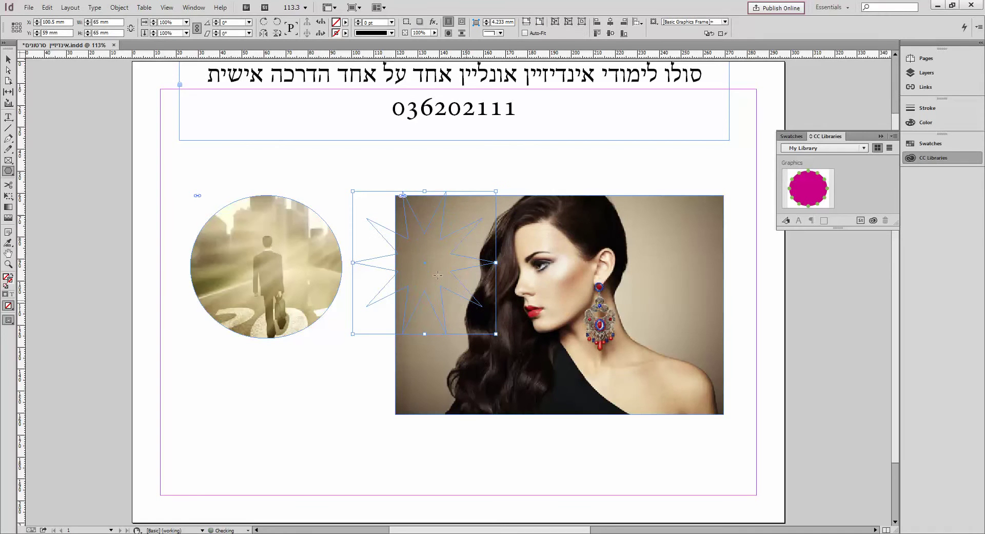
Step: Move the star over the woman's face and enlarge it to about 90 mm wide and 88 mm high
click(8, 59)
drag(378, 226, 494, 272)
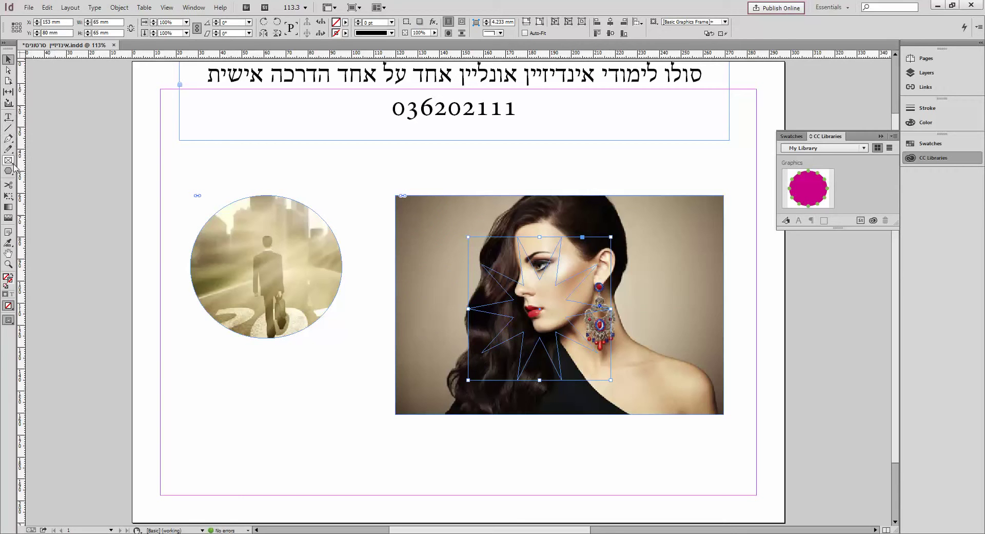
click(14, 197)
drag(611, 236, 645, 204)
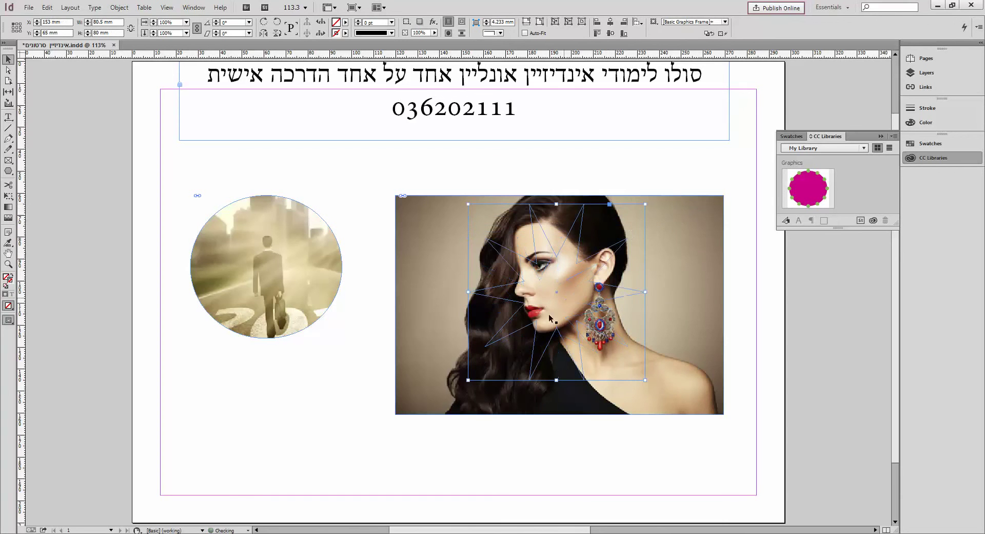
drag(467, 381, 446, 397)
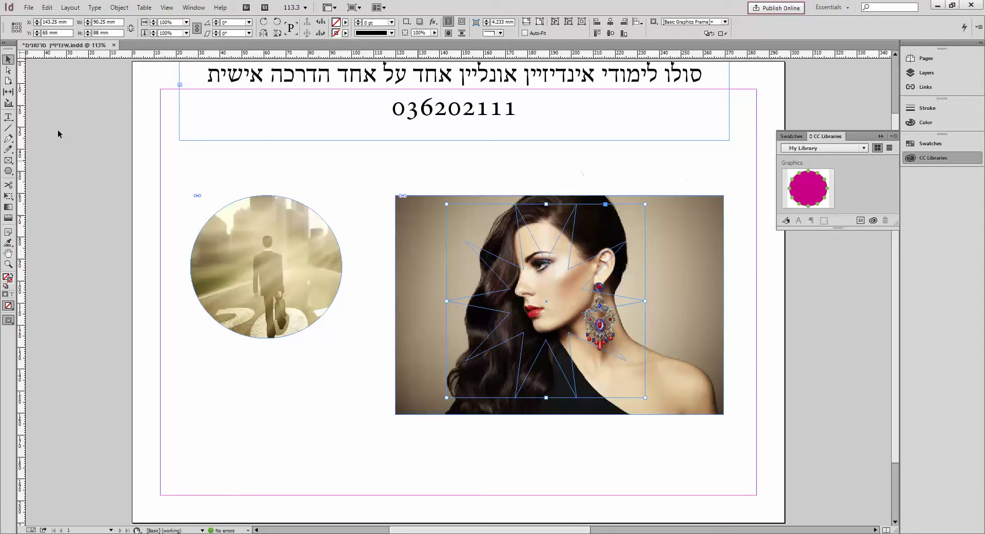
Step: Cut the portrait photo and paste it into the star
drag(685, 180, 714, 217)
click(48, 7)
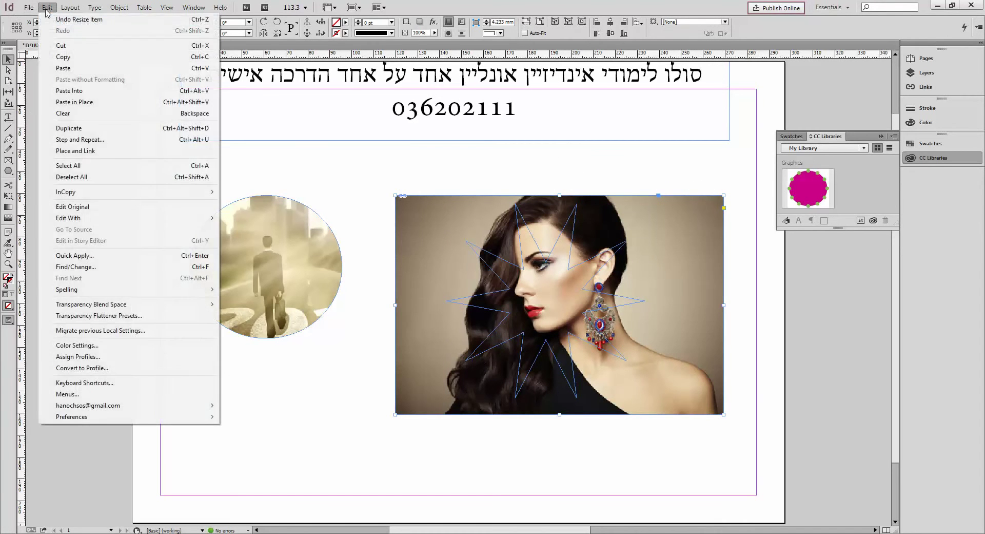
click(62, 45)
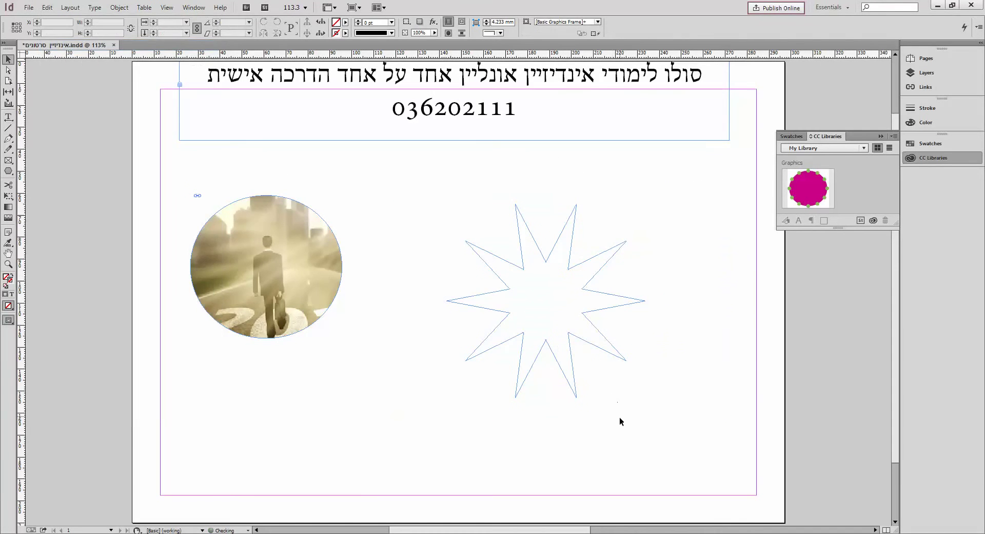
drag(619, 434, 515, 365)
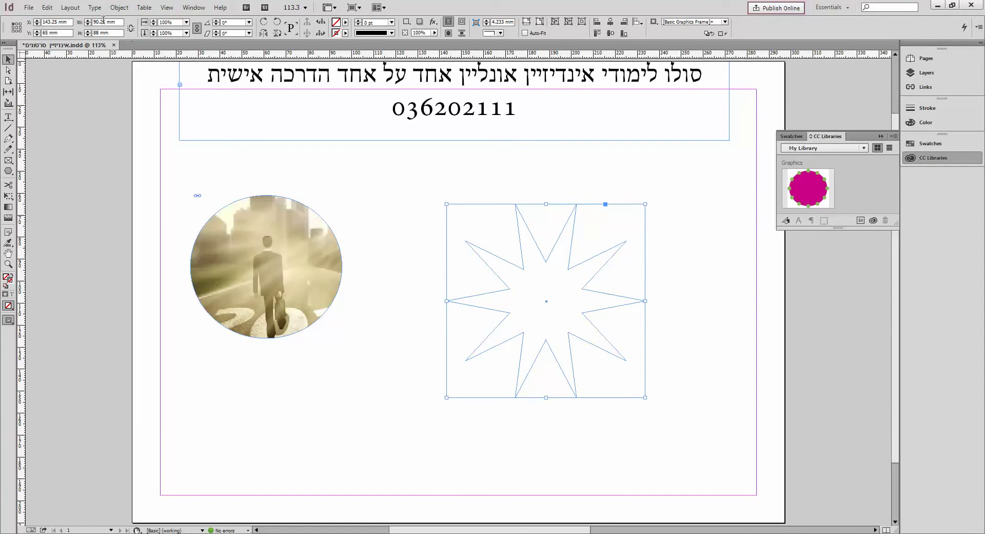
click(47, 7)
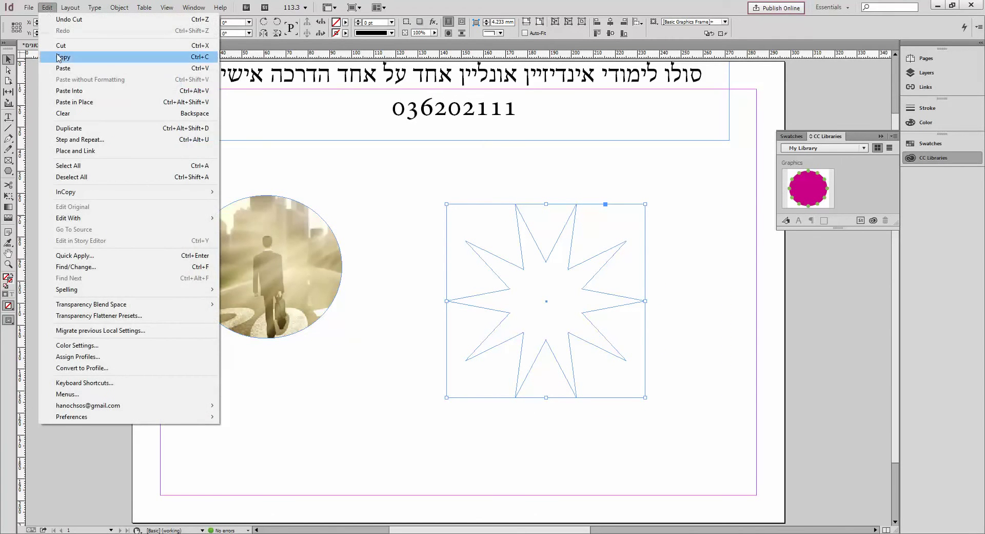
click(70, 91)
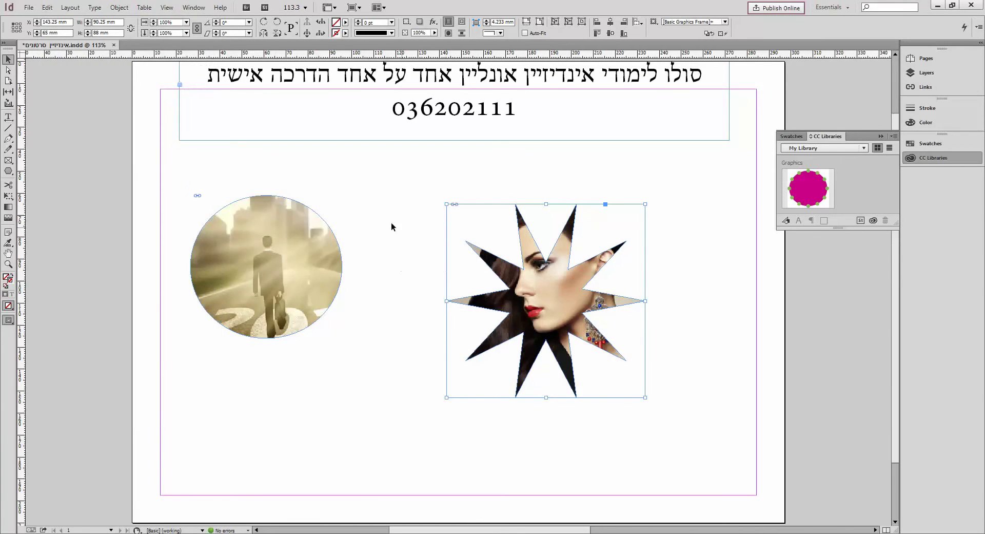
Step: Move the star-shaped portrait slightly up and right, and the ellipse-shaped picture right to about X 40 mm, Y 62 mm
click(437, 303)
drag(554, 280, 575, 266)
drag(266, 222, 301, 238)
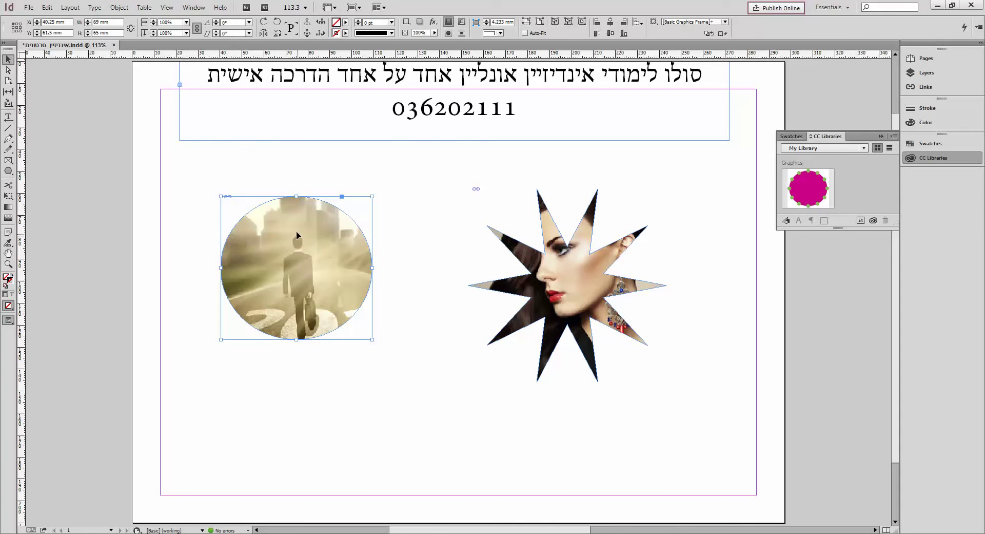
Step: Add a Drop Shadow effect to both shaped pictures together, with the effect preview turned on
drag(248, 170, 482, 221)
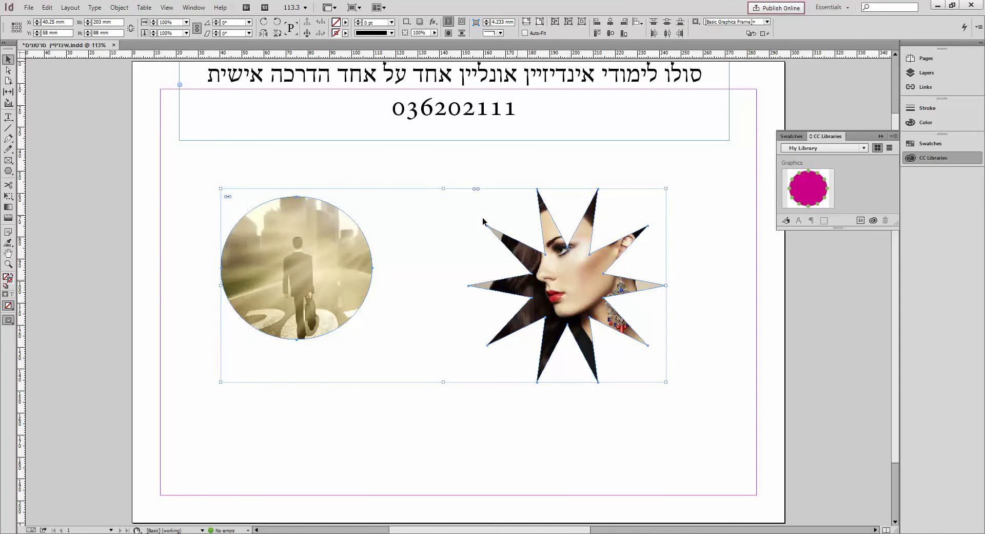
click(118, 8)
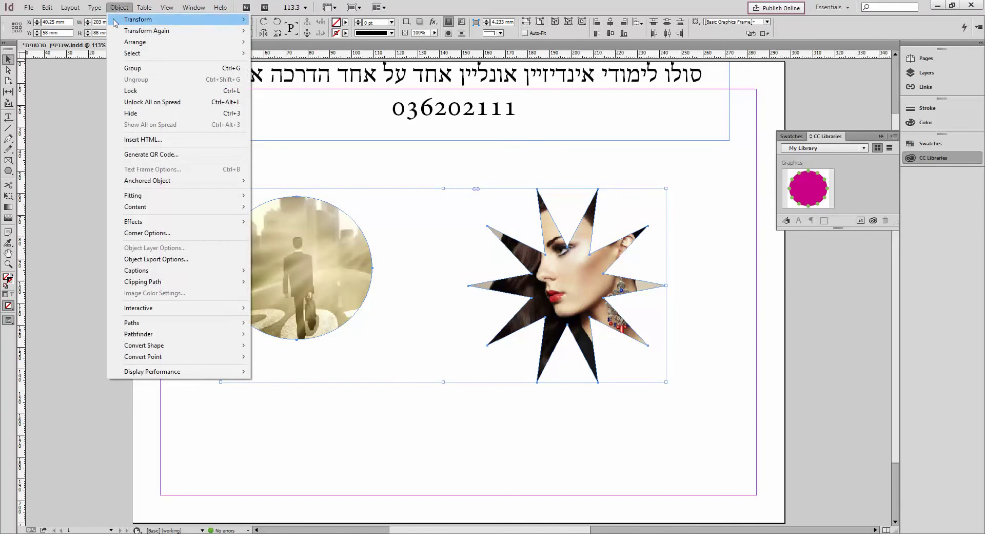
mouse_move(135, 222)
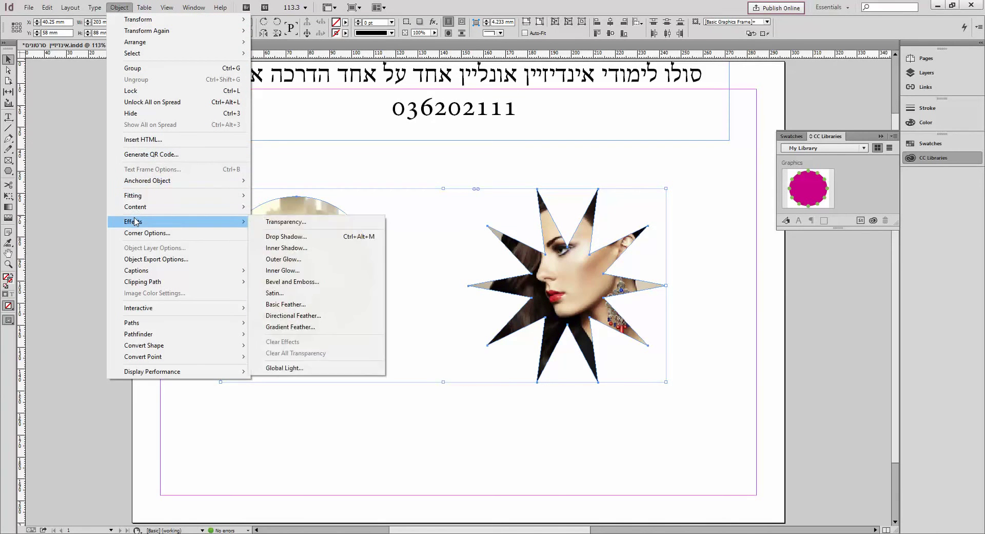
click(285, 236)
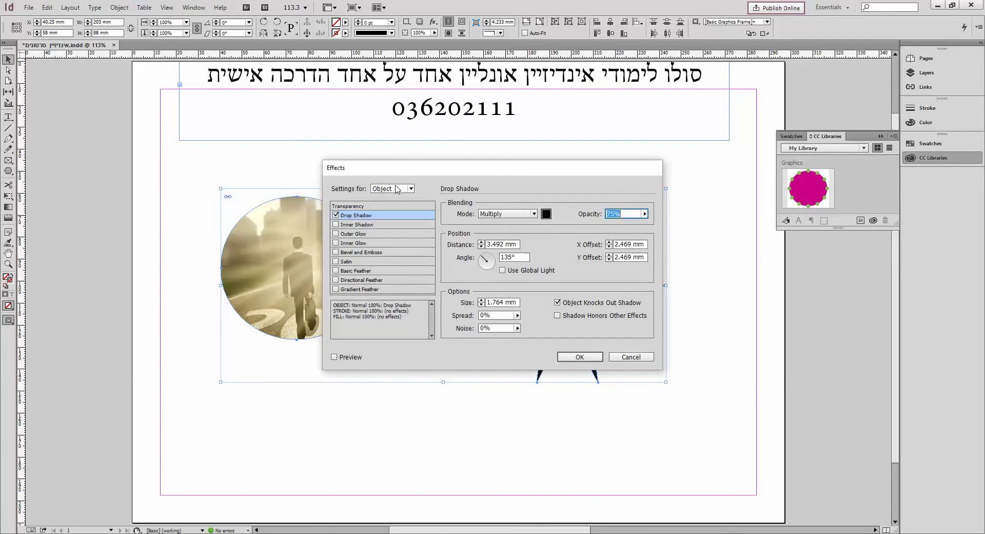
drag(405, 171, 646, 102)
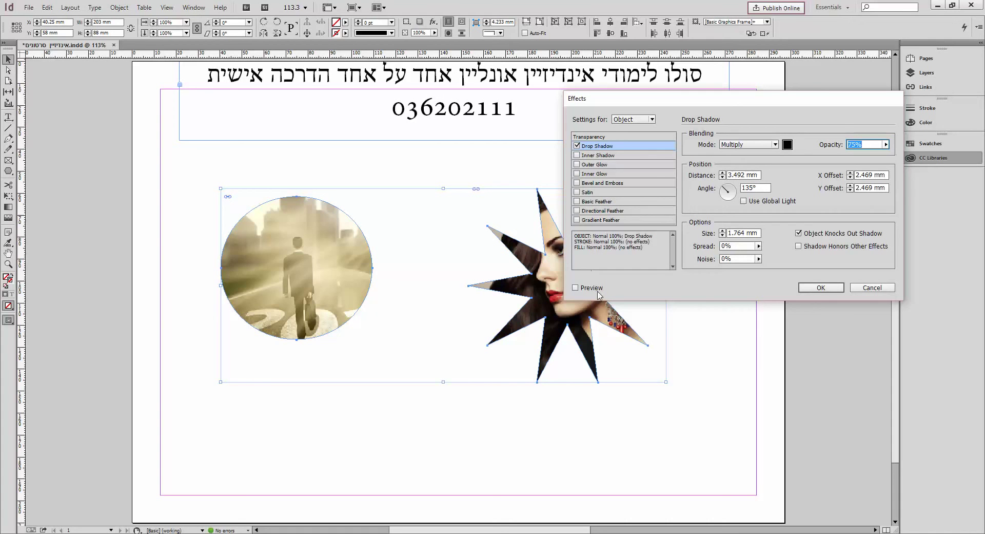
click(575, 288)
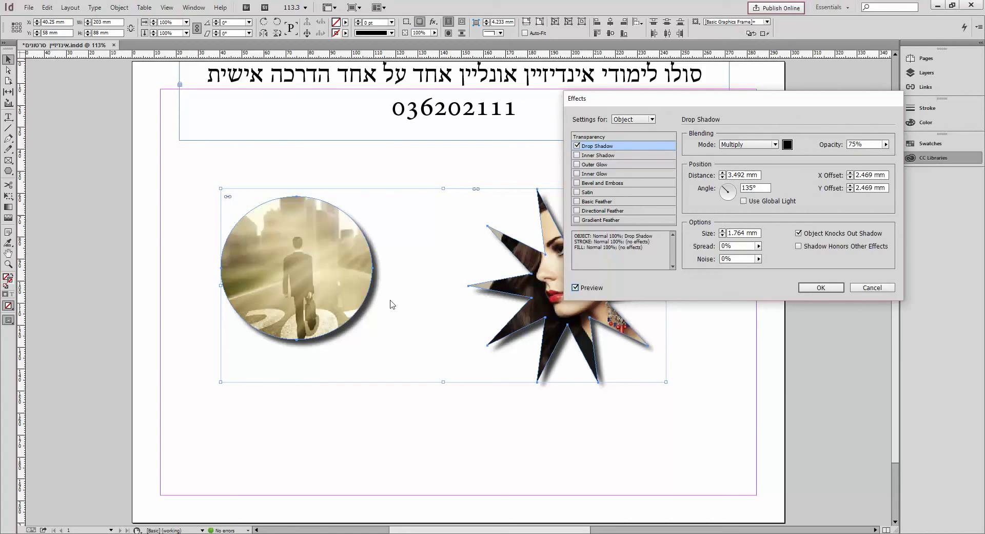
Step: Set the drop shadow's distance to 5 mm and its size to 3 mm, and apply it
double_click(739, 175)
text(5)
key(Tab)
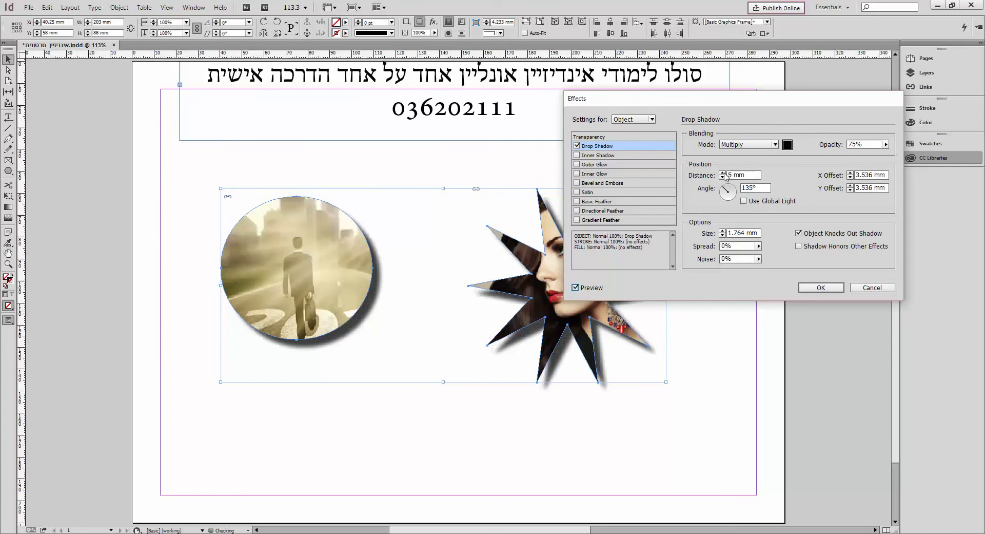
double_click(734, 233)
text(3)
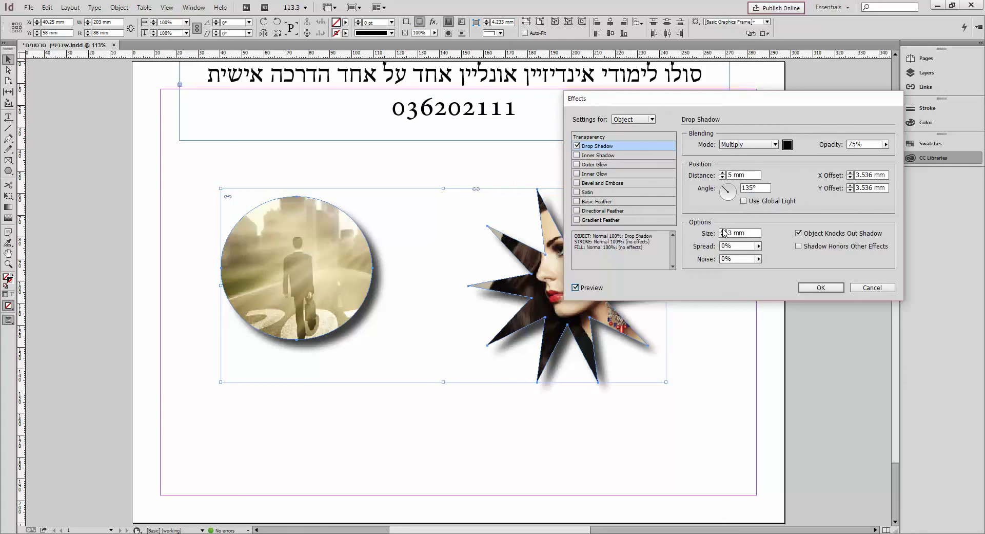
click(831, 287)
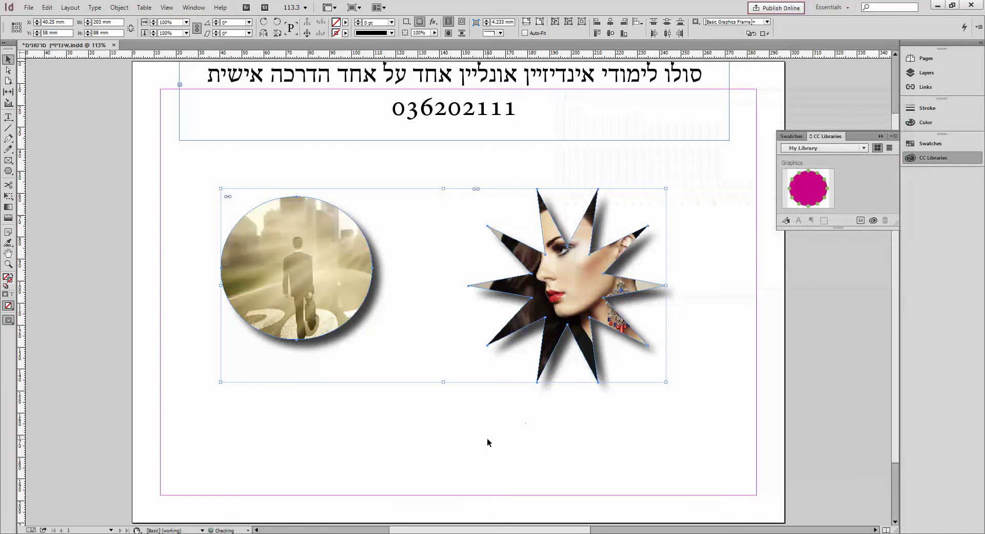
Step: Deselect the pictures and switch the document's screen mode to Preview
click(417, 231)
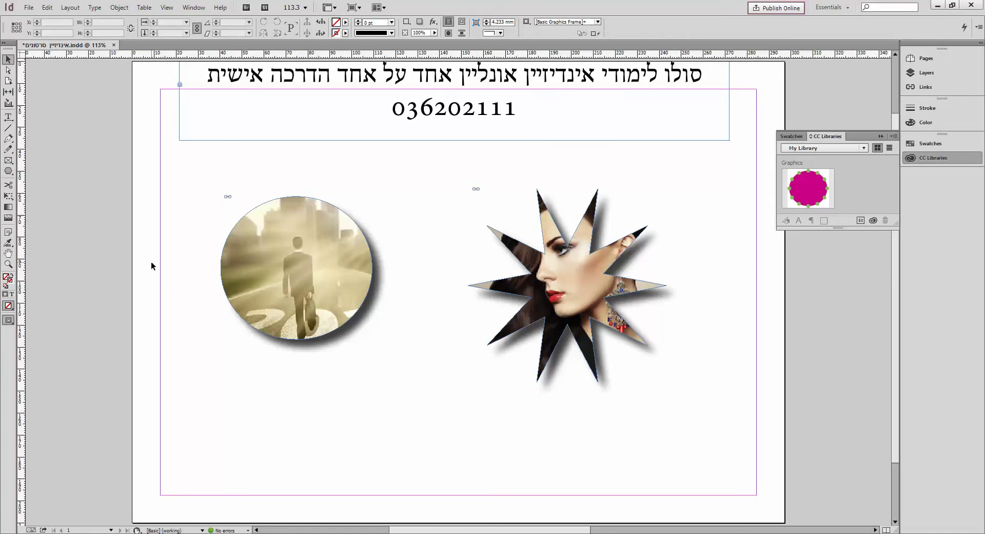
click(167, 8)
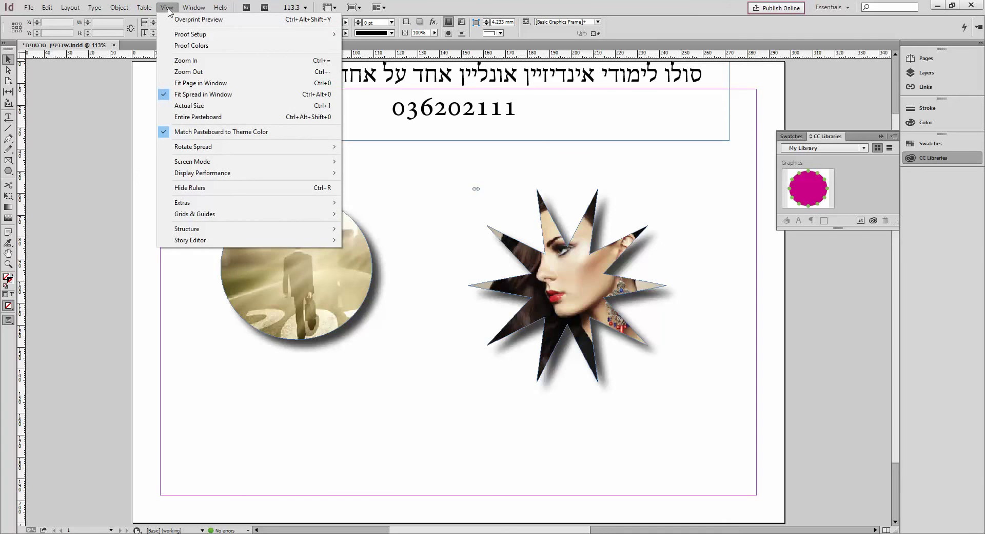
mouse_move(180, 162)
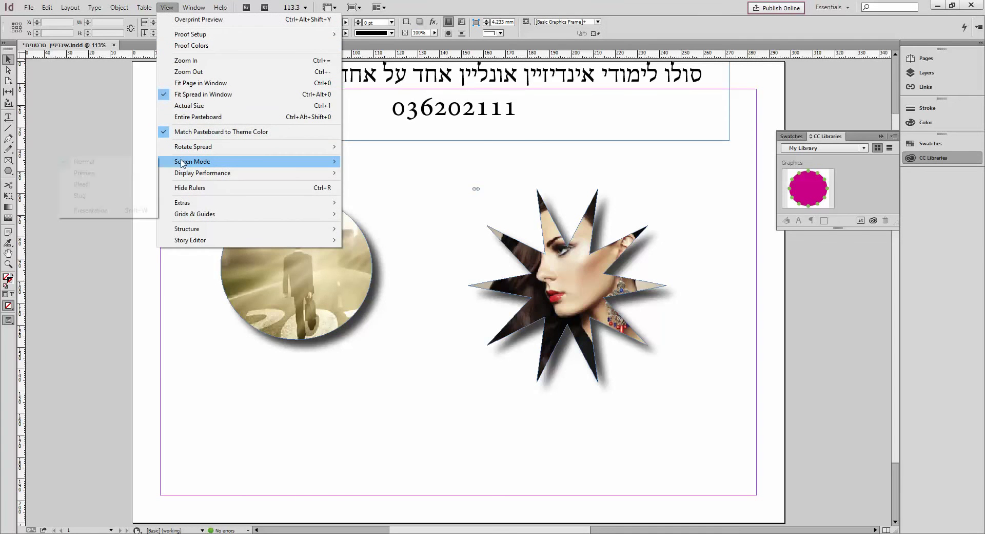
click(145, 172)
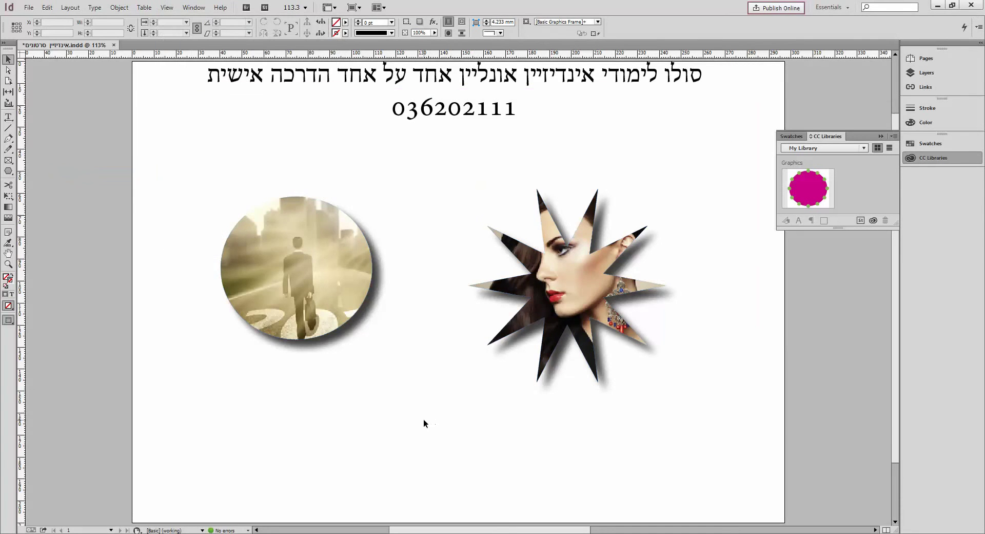